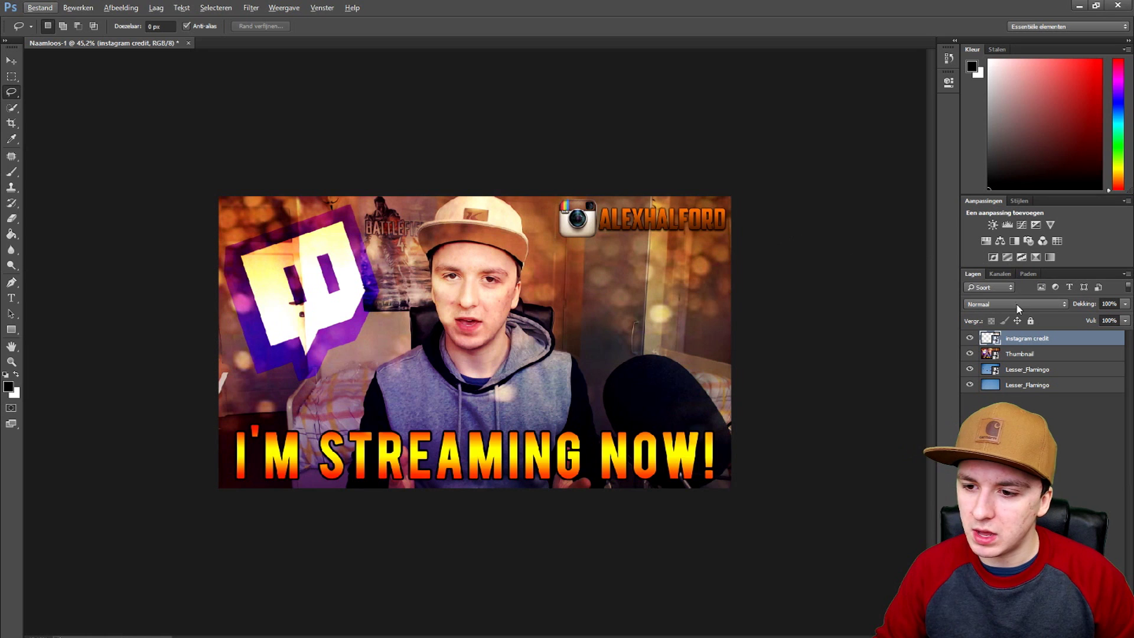
Widen the colour panel and hide the Thumbnail and upper Lesser_Flamingo layers.
mouse_move(1051, 269)
mouse_down()
mouse_move(1043, 318)
mouse_move(1043, 231)
mouse_move(1043, 264)
mouse_up()
click(1016, 393)
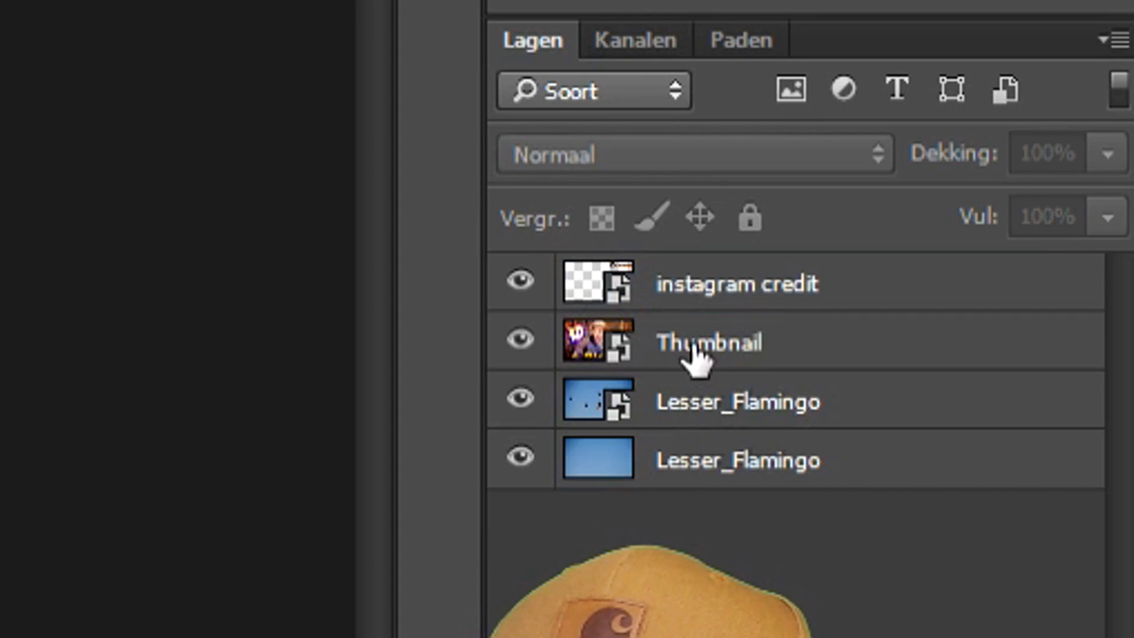
click(522, 345)
click(520, 398)
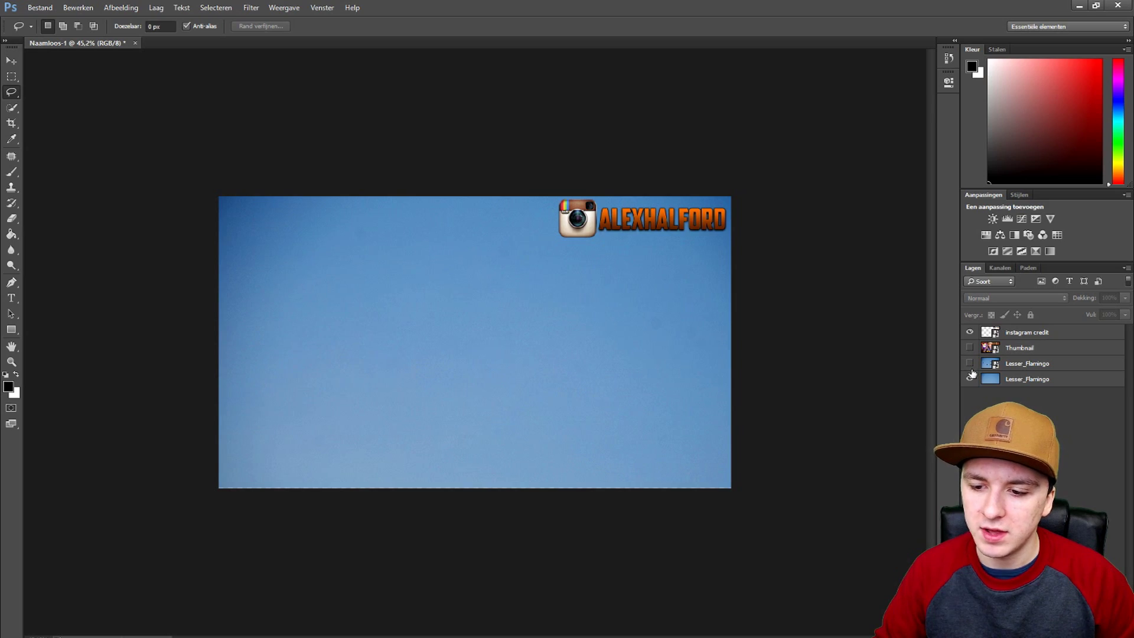
Make upper Lesser_Flamingo and Thumbnail visible again, toggling instagram credit off and on.
click(969, 363)
click(969, 332)
click(969, 332)
click(969, 347)
Step the selection up from the bottom Lesser_Flamingo layer, then clear the selection.
click(1006, 381)
key(alt+bracketright)
key(alt+bracketright)
key(alt+bracketright)
click(1023, 388)
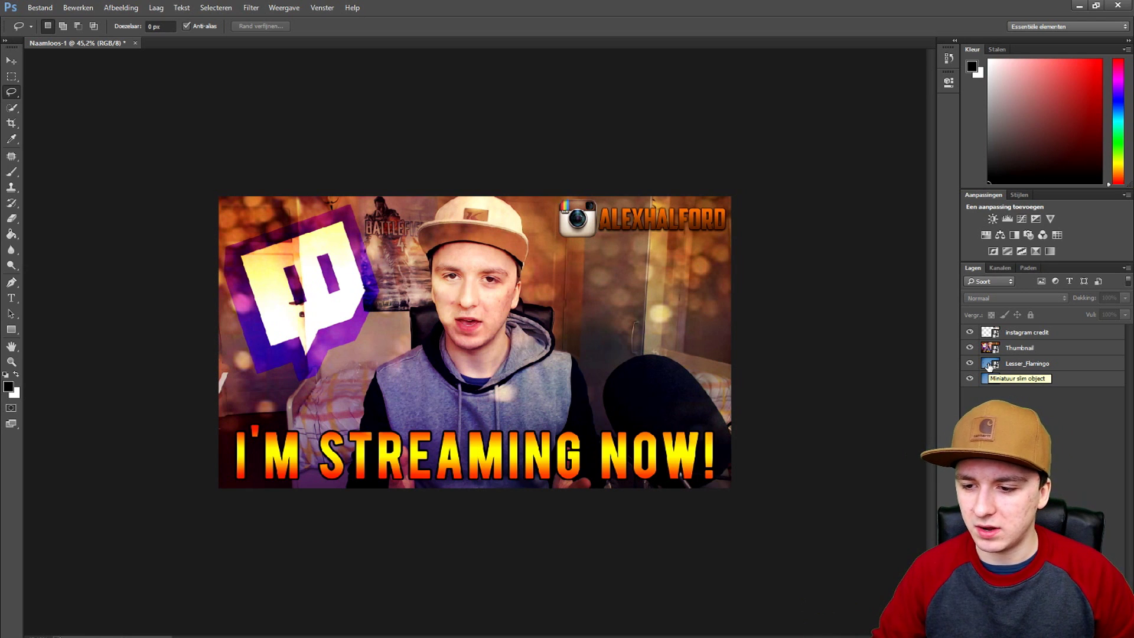
Select instagram credit, Thumbnail and both Lesser_Flamingo layers one at a time.
click(1029, 337)
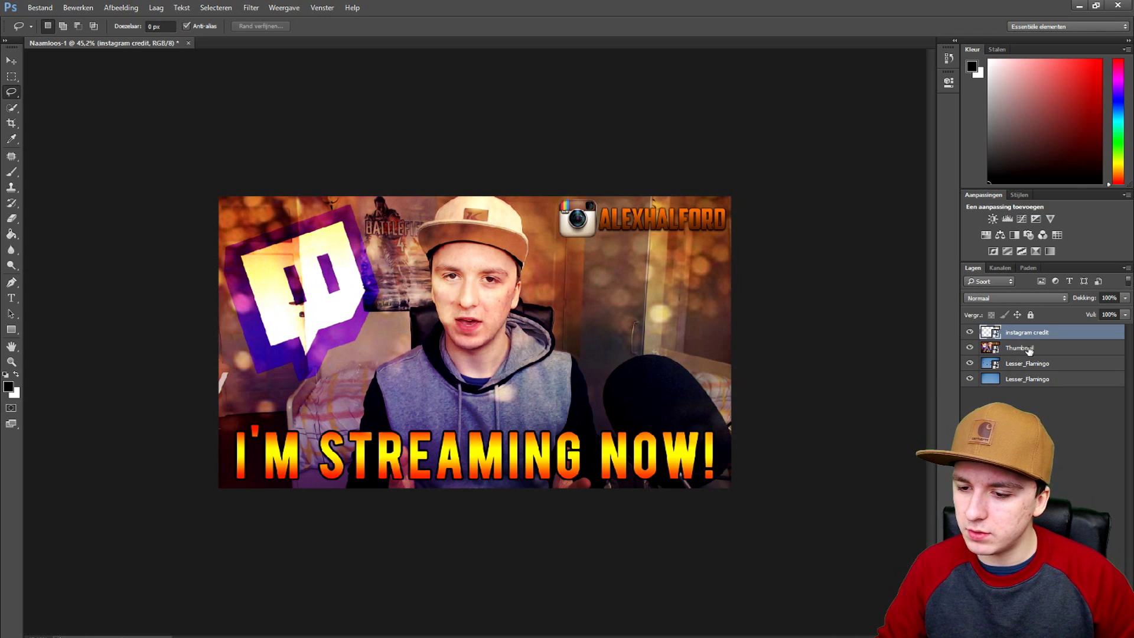
click(1029, 349)
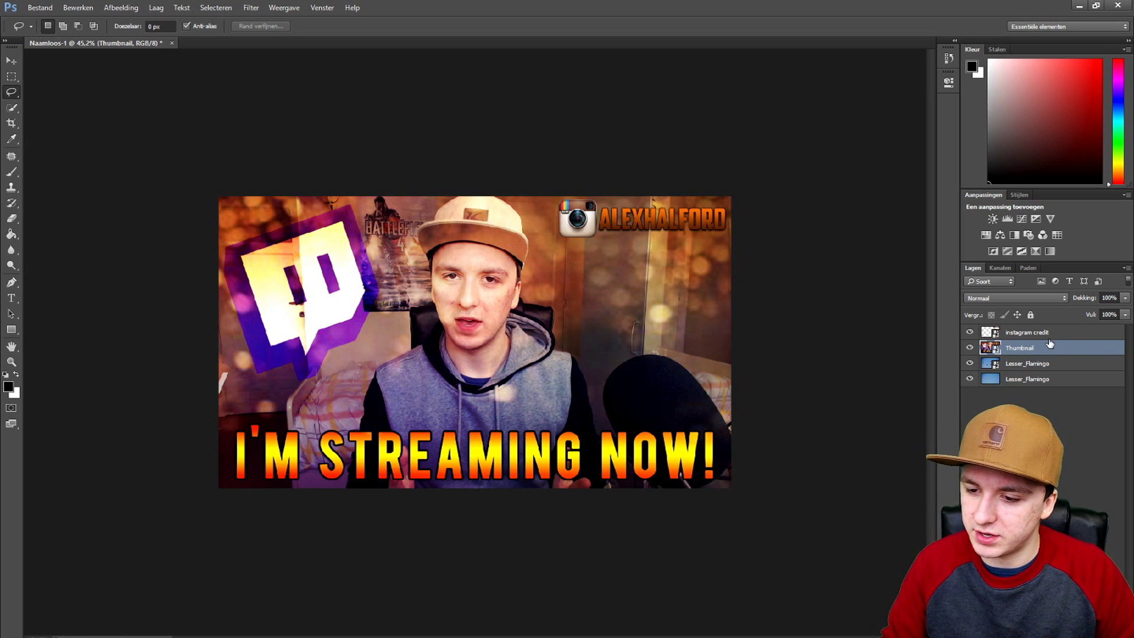
click(1051, 331)
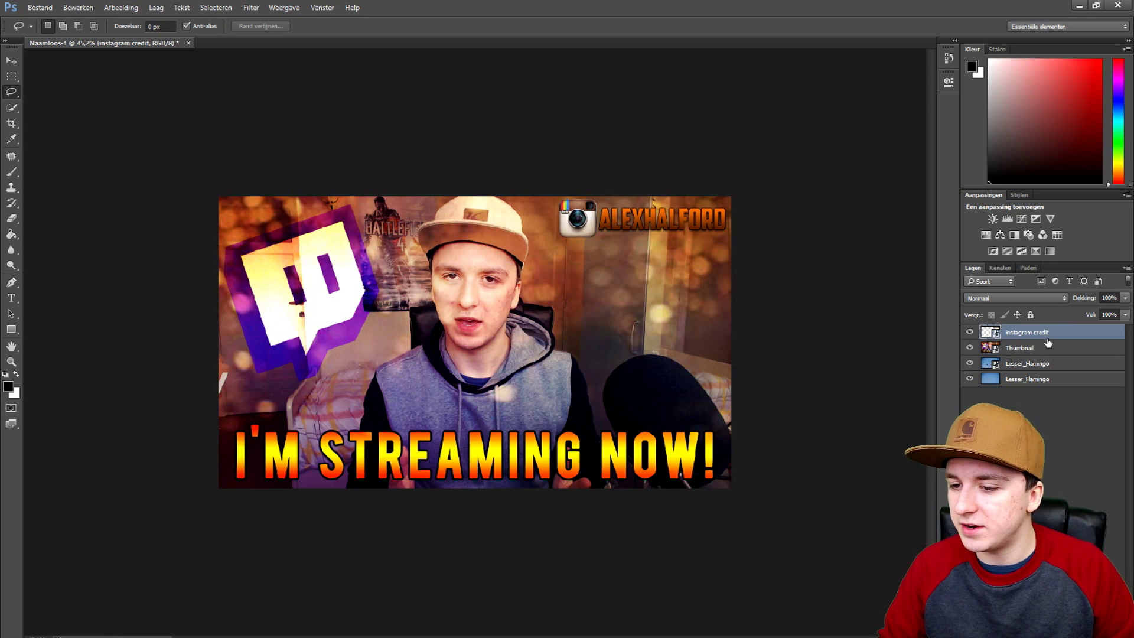
click(1047, 350)
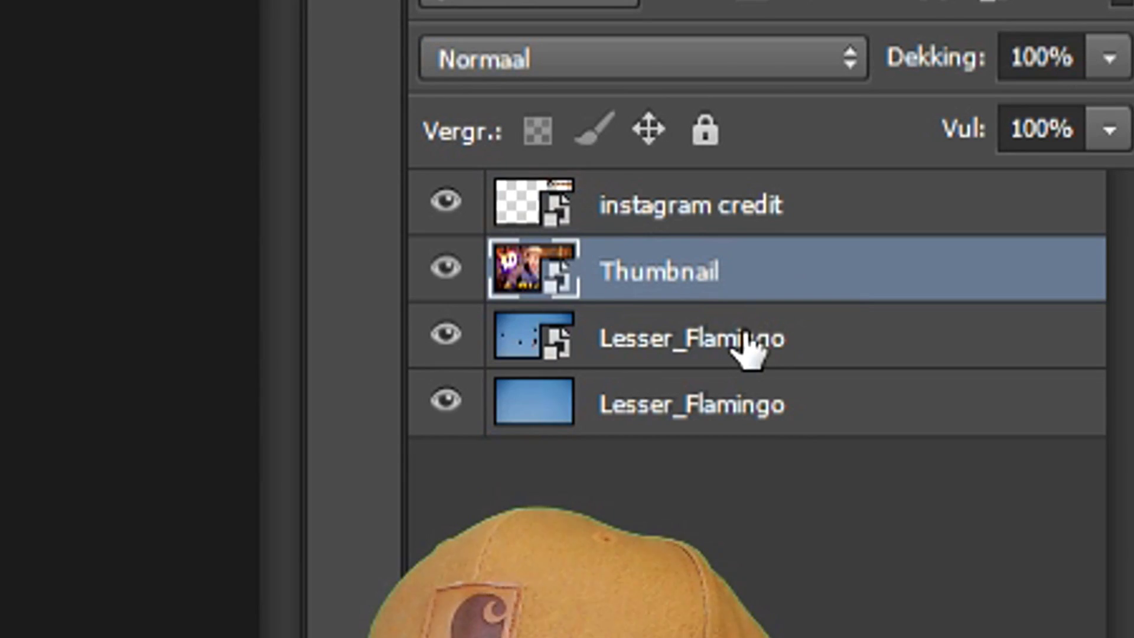
click(1041, 364)
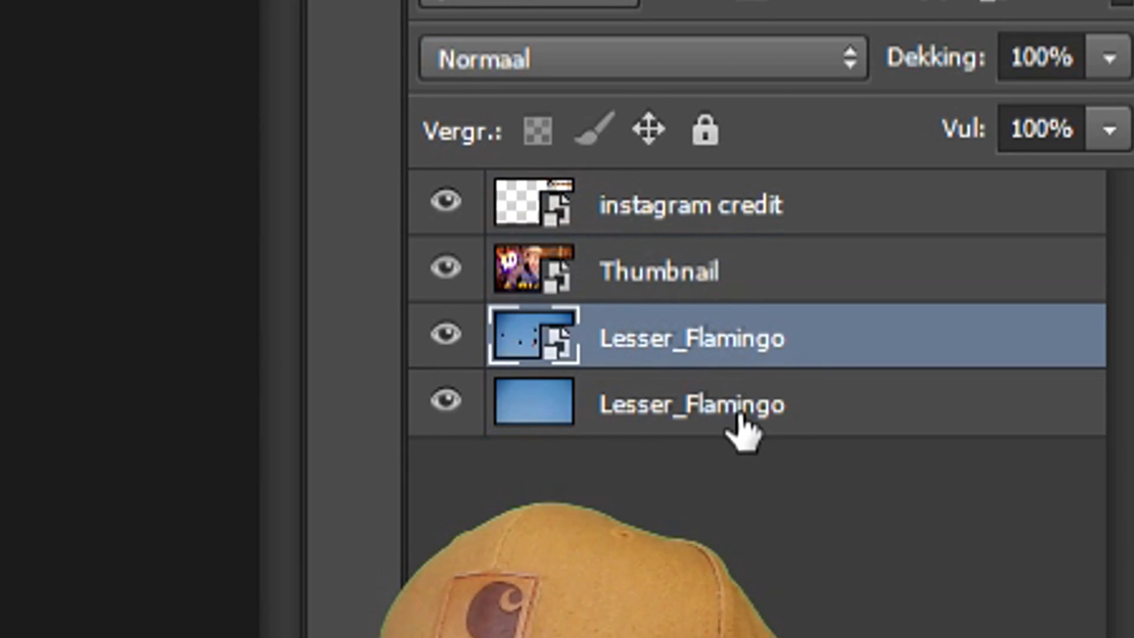
click(740, 414)
click(764, 213)
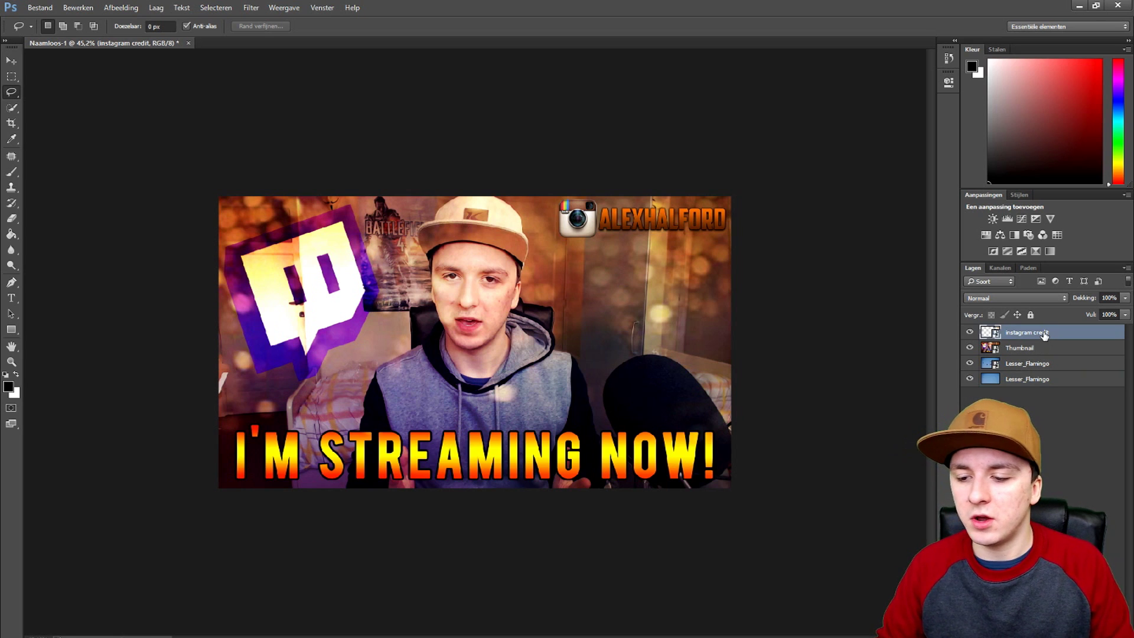
Extend the selection to all four layers, then make instagram credit the only active layer.
ctrl+click(1044, 349)
ctrl+click(1045, 363)
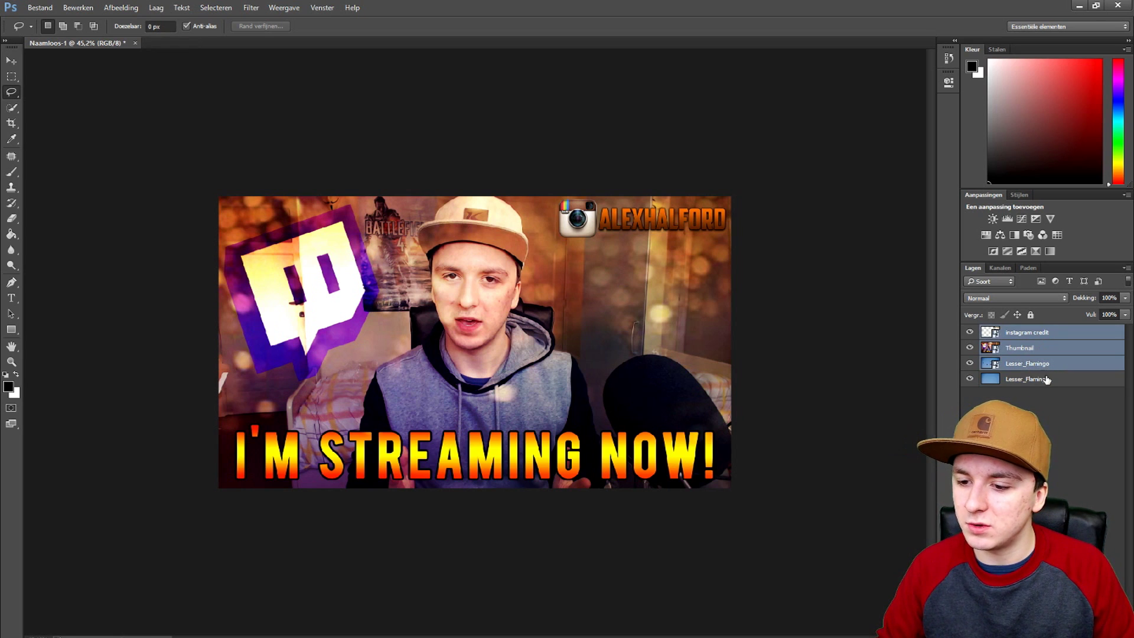
ctrl+click(1047, 381)
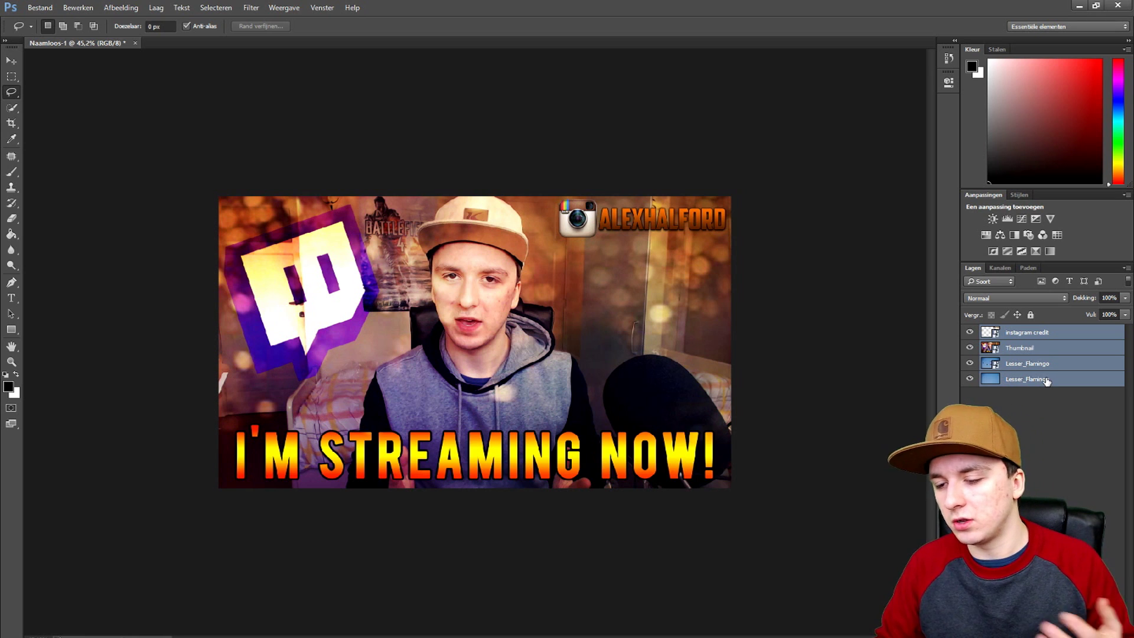
click(1051, 331)
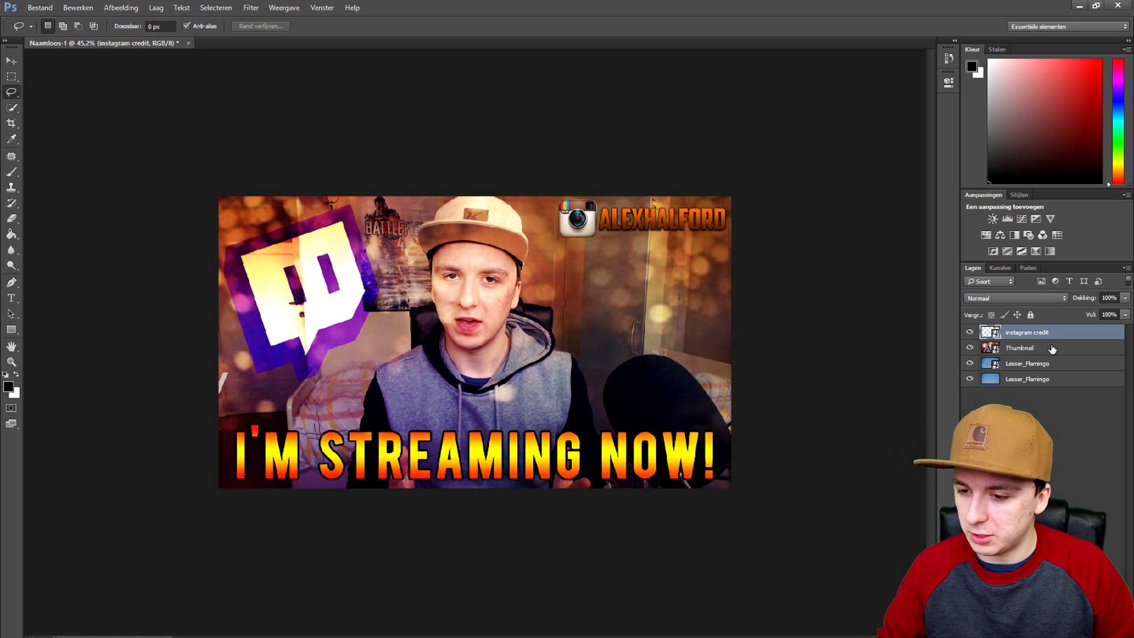
click(1054, 364)
click(1045, 332)
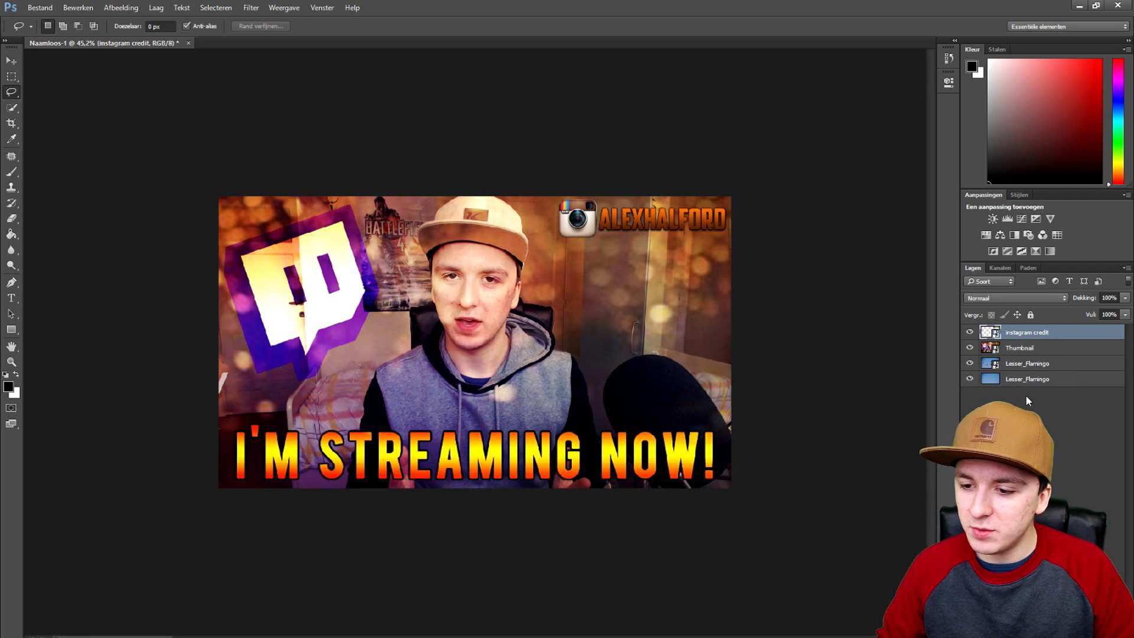
right_click(1024, 333)
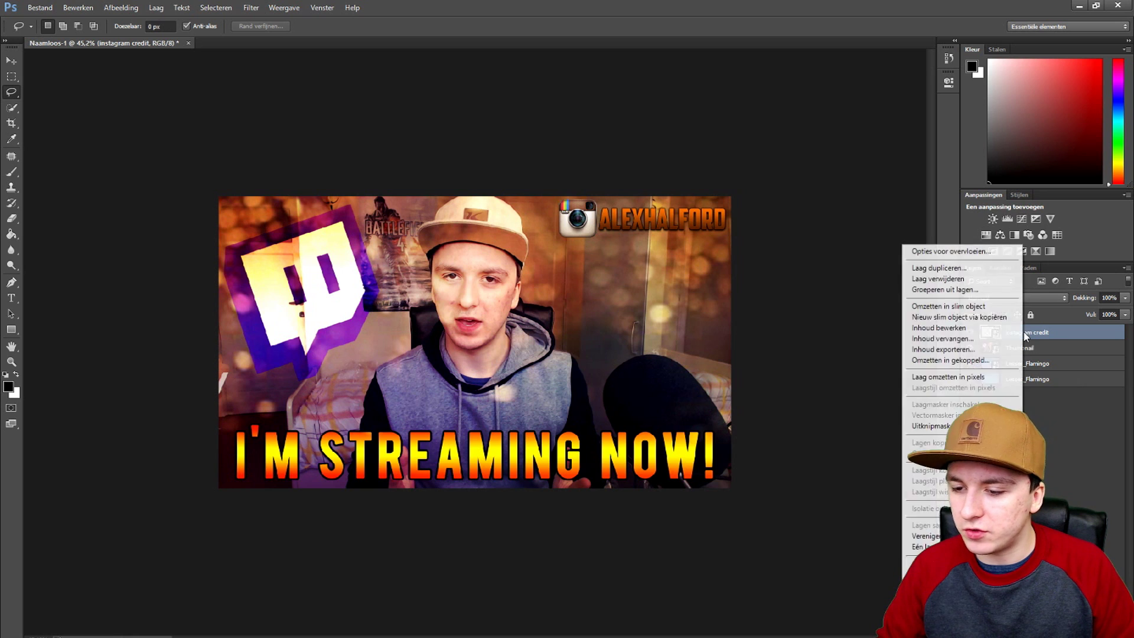
click(1059, 443)
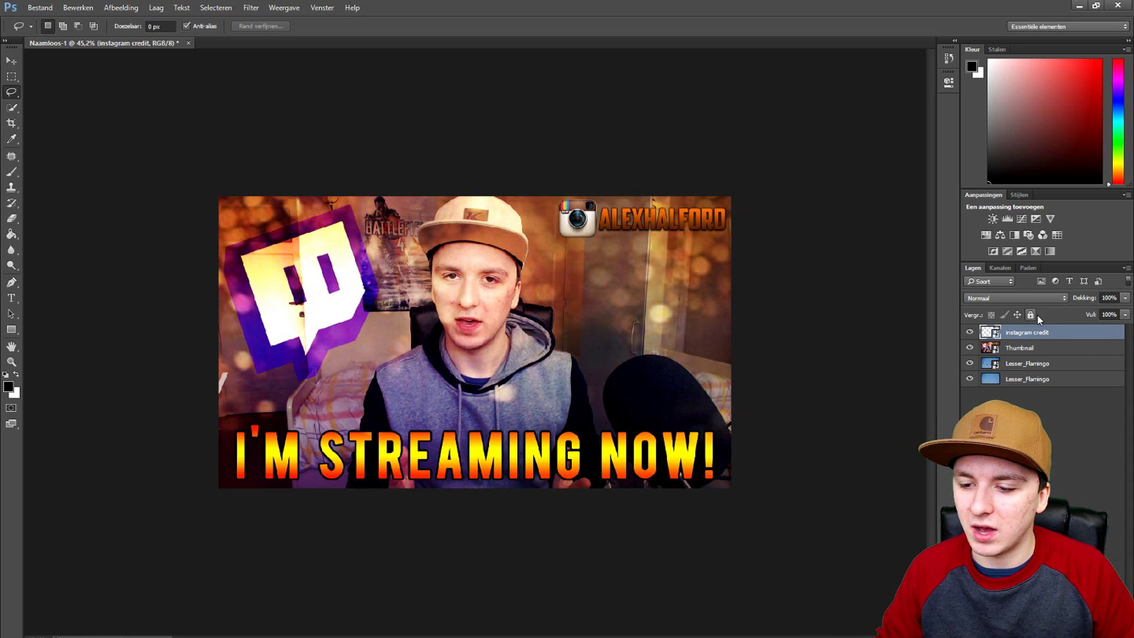
Lock instagram credit, test moving it below Thumbnail, and unlock it again.
click(1030, 315)
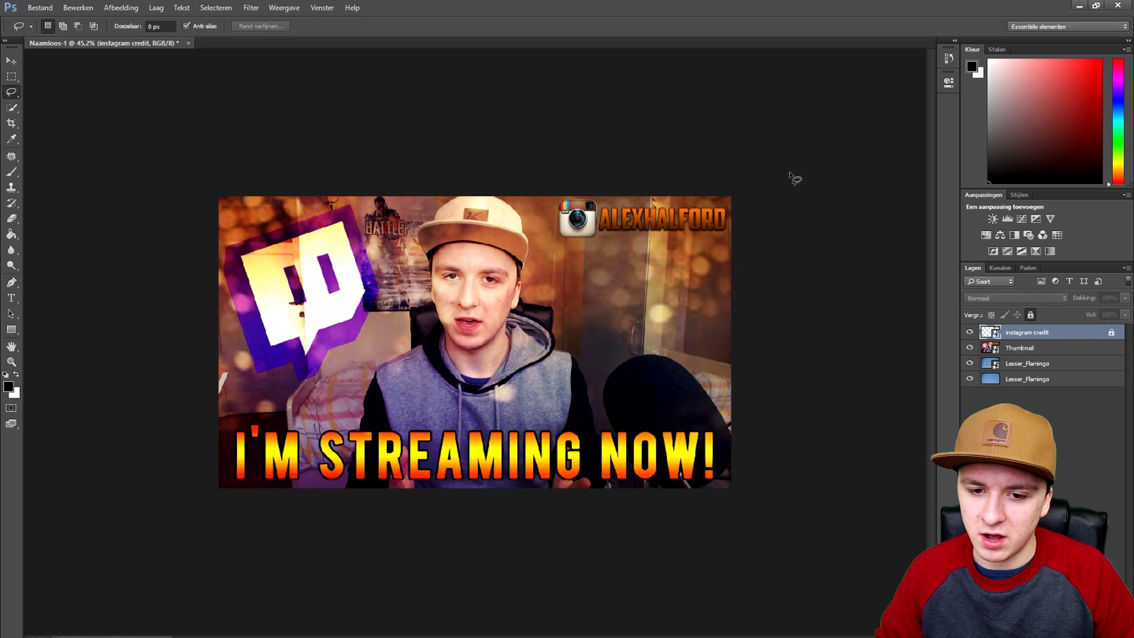
drag(1041, 335, 1051, 346)
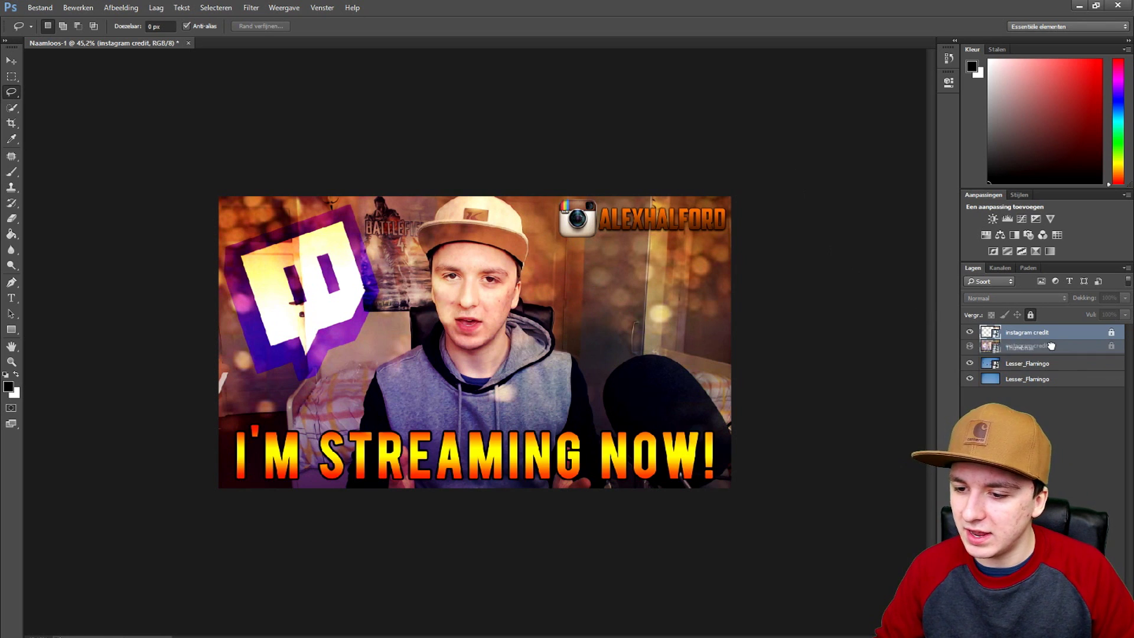
click(1030, 315)
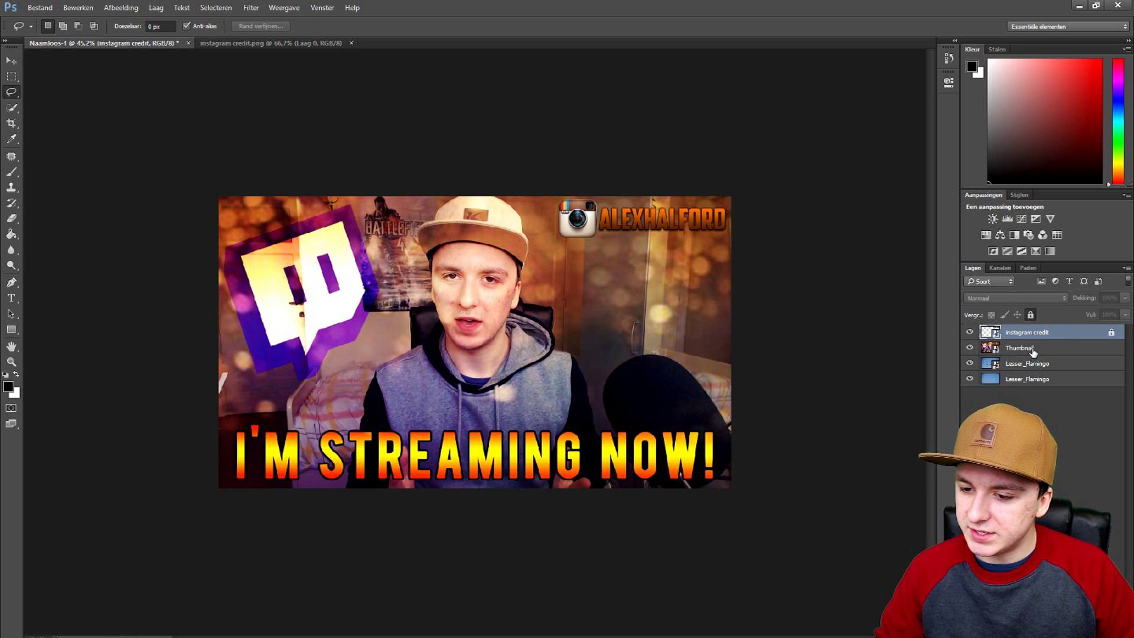
click(1028, 348)
click(1030, 315)
click(1031, 315)
Lock the Thumbnail and both Lesser_Flamingo layers one by one, then deselect all.
key(alt+bracketleft)
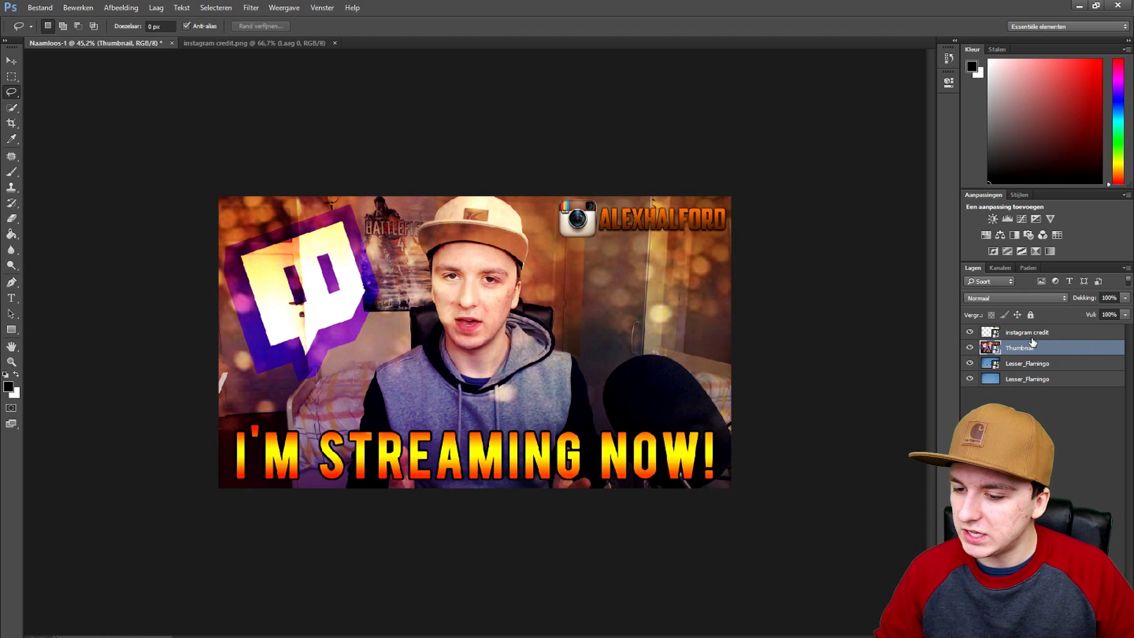
click(1031, 332)
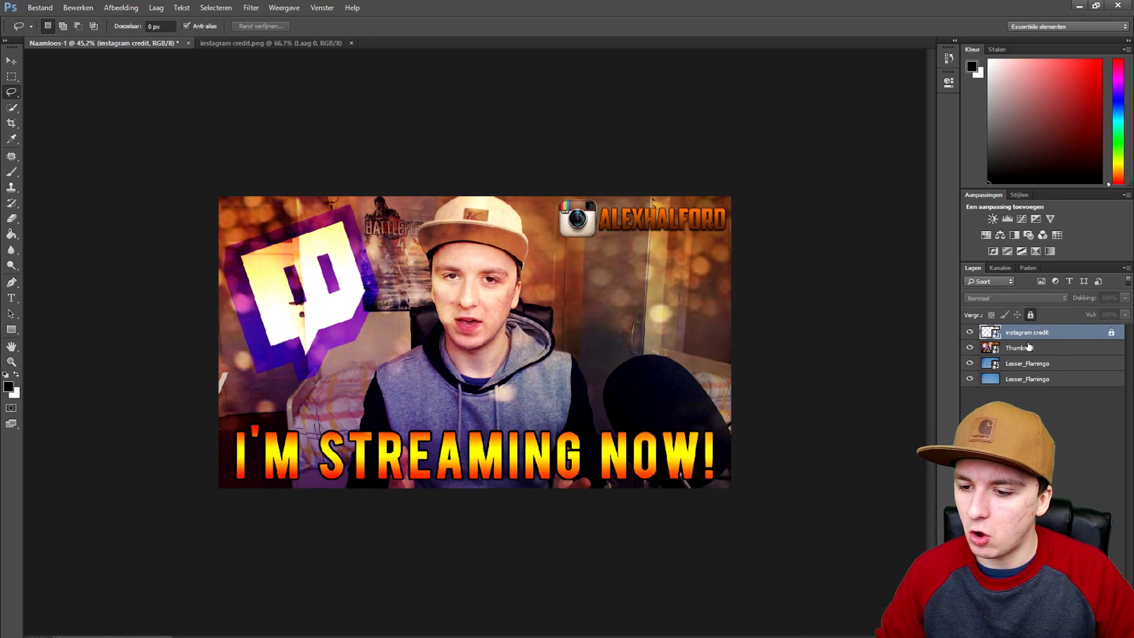
click(1029, 346)
key(alt+bracketleft)
click(1031, 315)
key(alt+bracketright)
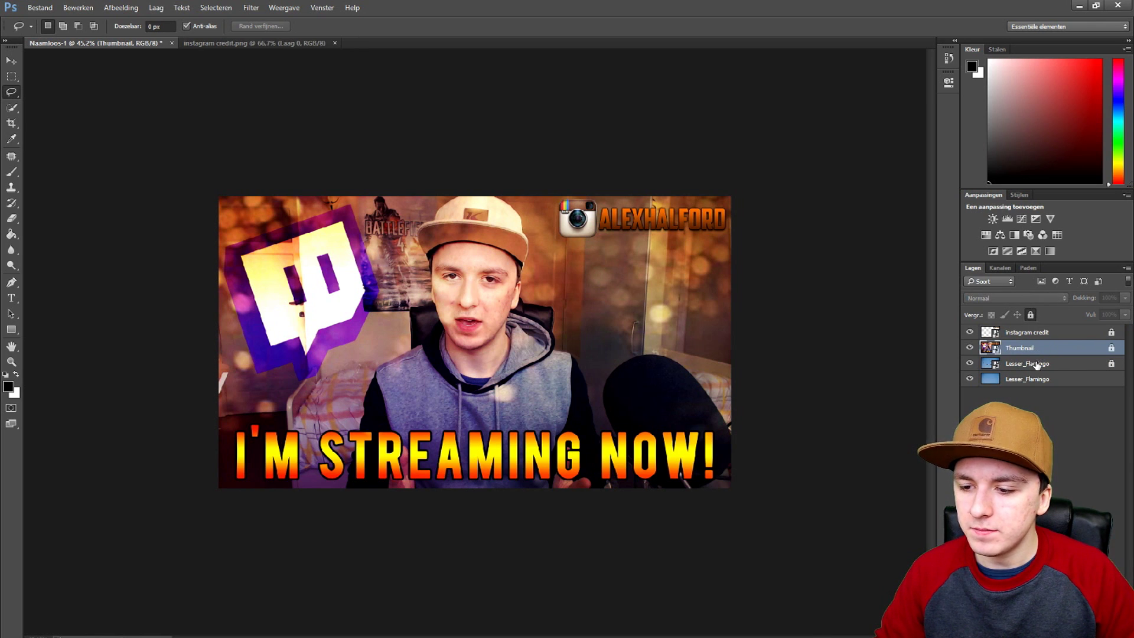
click(1036, 379)
click(1030, 315)
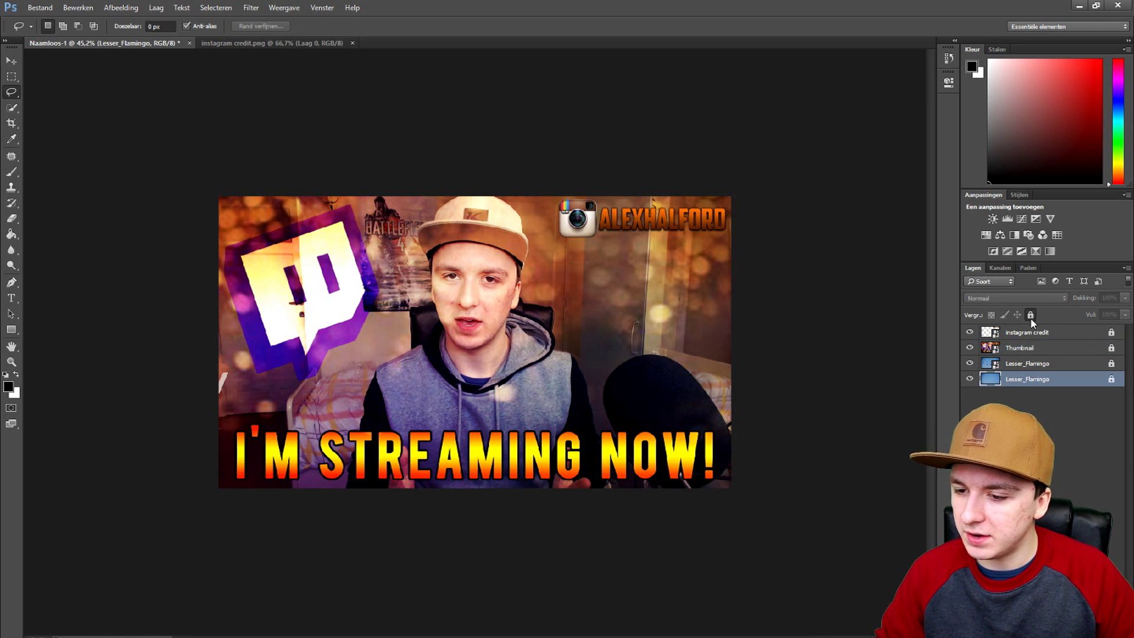
key(alt+bracketright)
key(alt+bracketright)
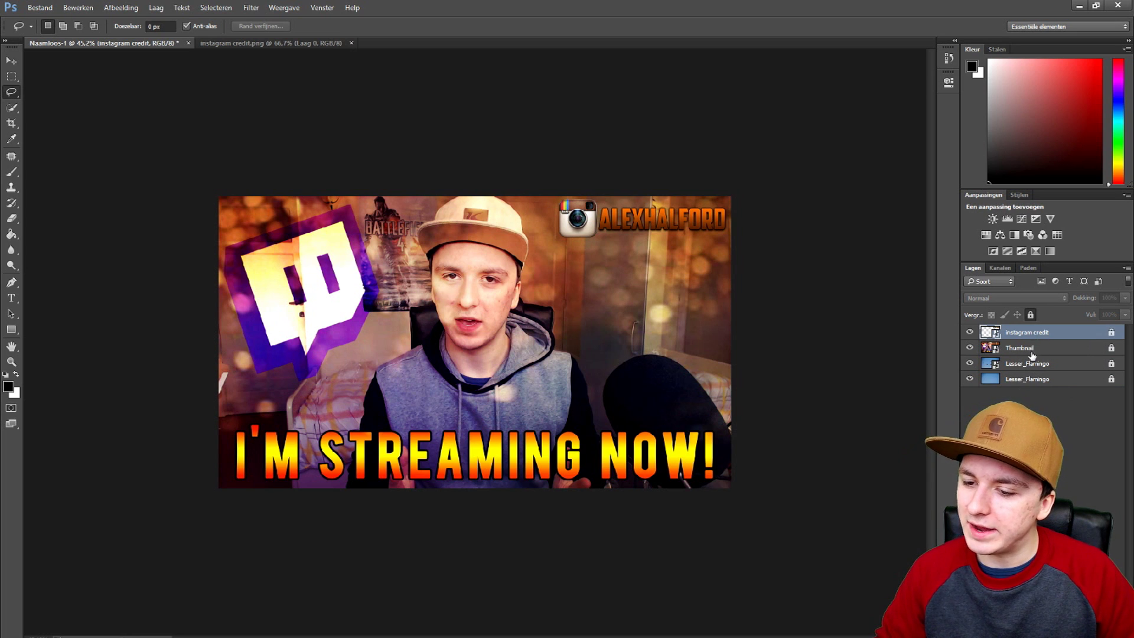
click(1020, 406)
Unlock all four layers at once from instagram credit down to bottom Lesser_Flamingo.
click(1028, 333)
shift+click(1037, 372)
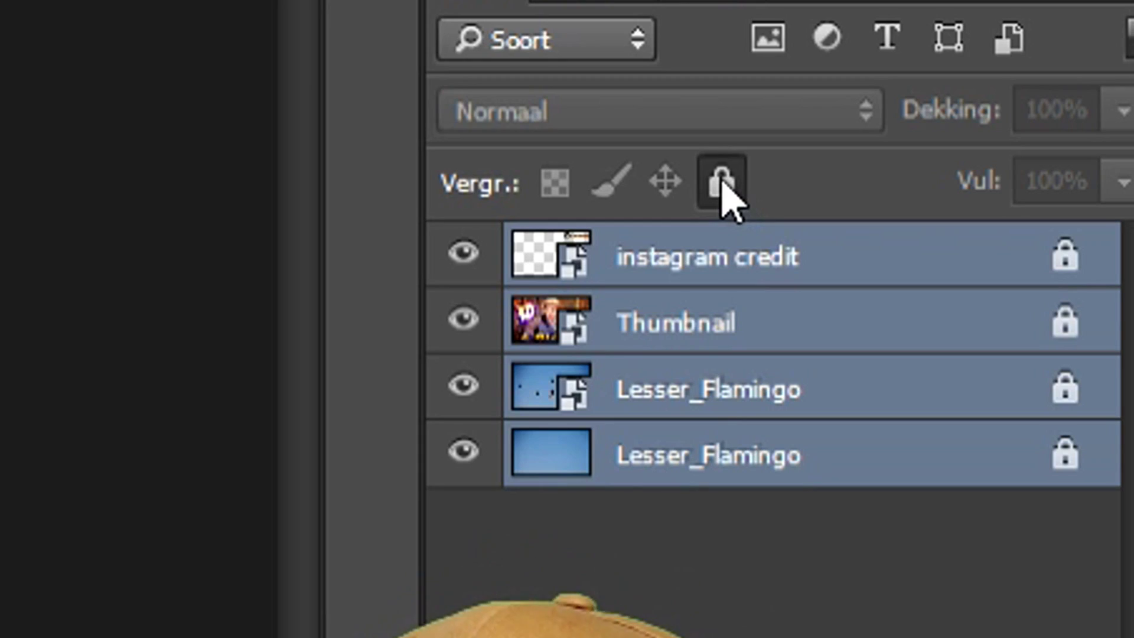
click(771, 179)
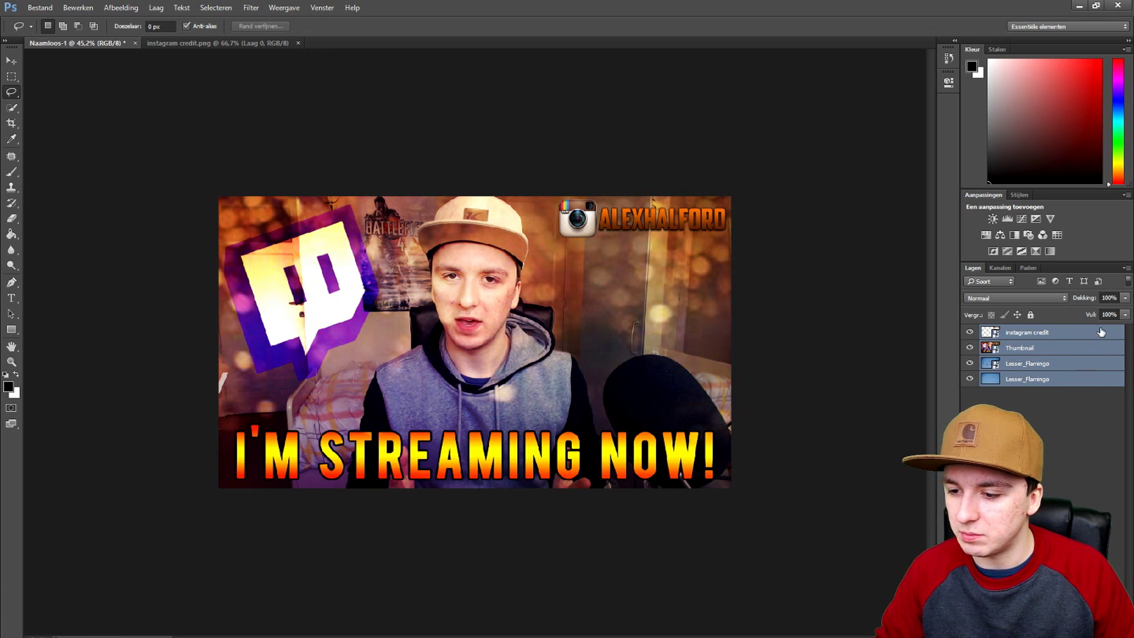
click(1061, 440)
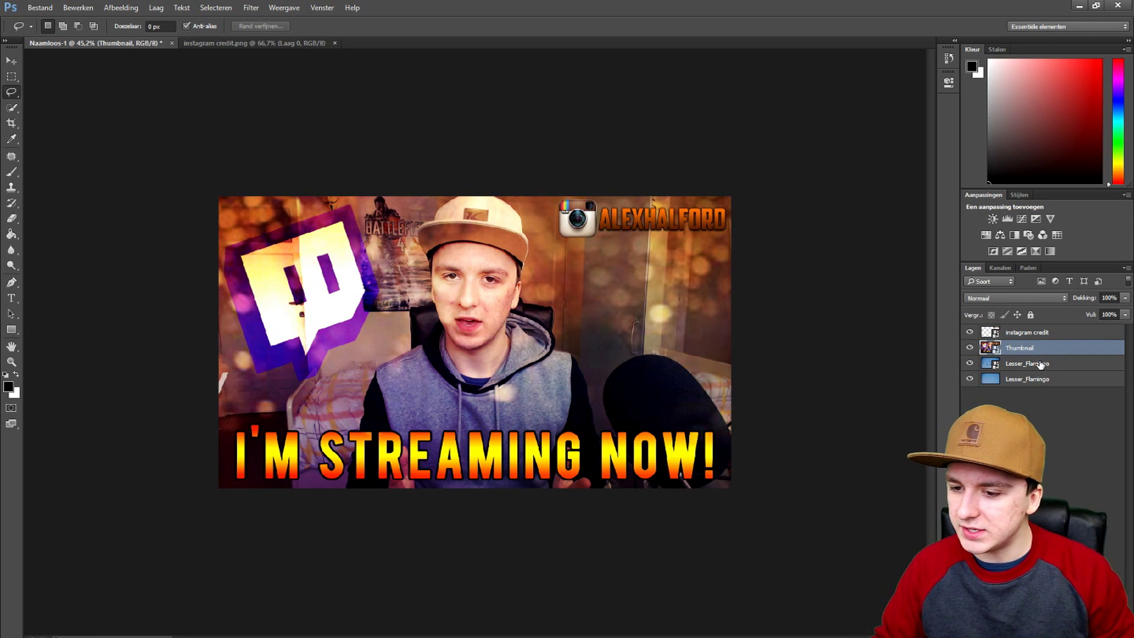
Lock all four layers together with lock-all, then make instagram credit the active layer.
click(1043, 334)
shift+click(1028, 379)
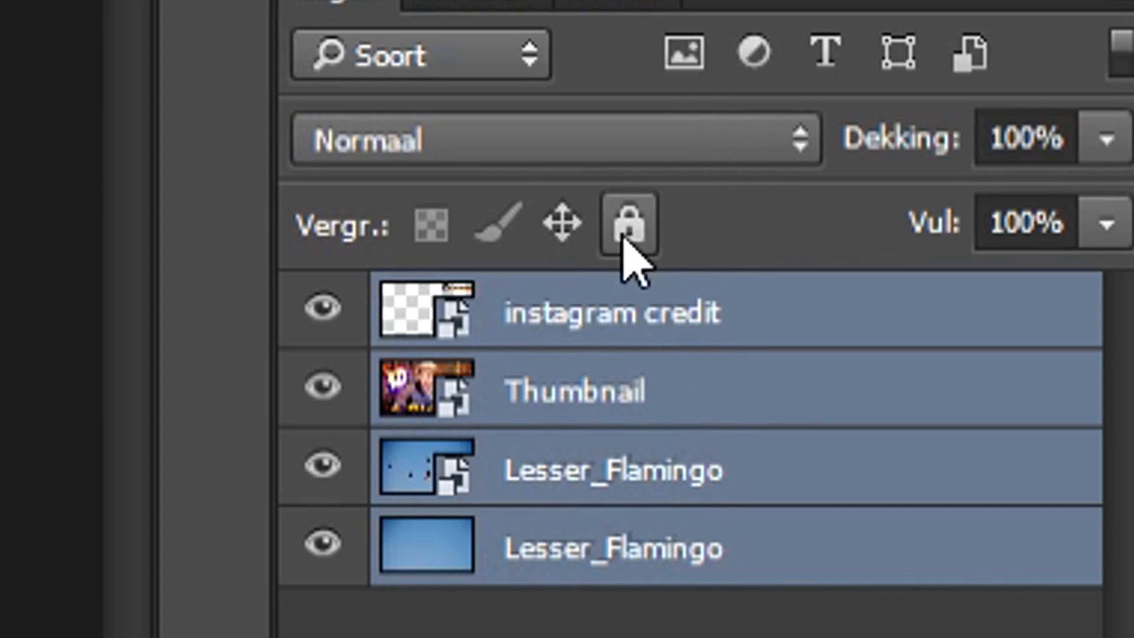
click(626, 239)
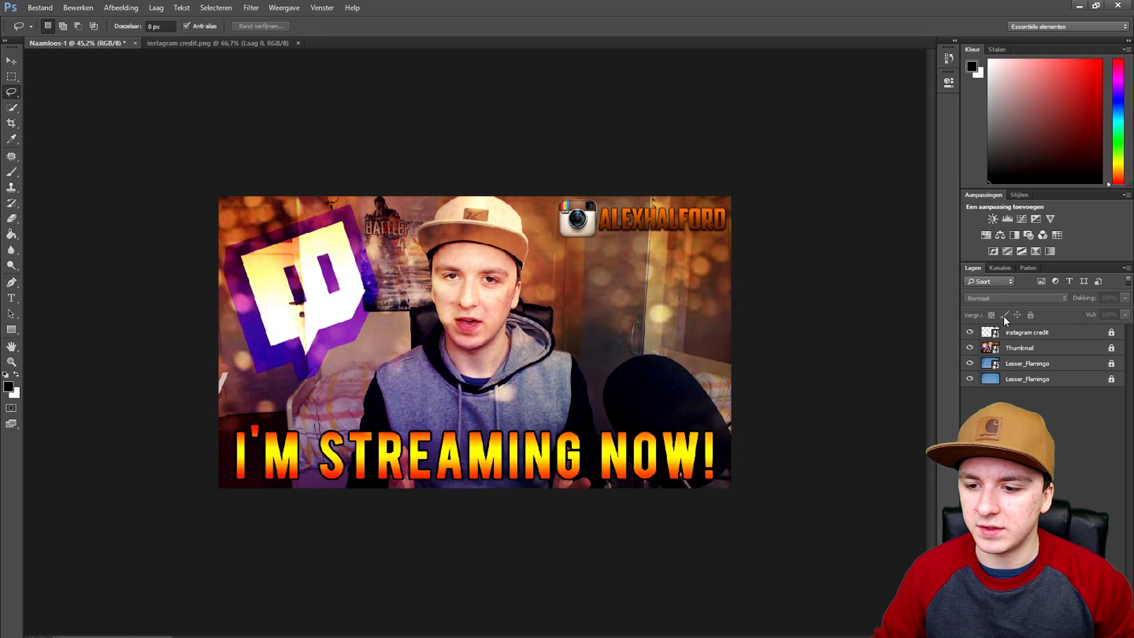
click(1007, 331)
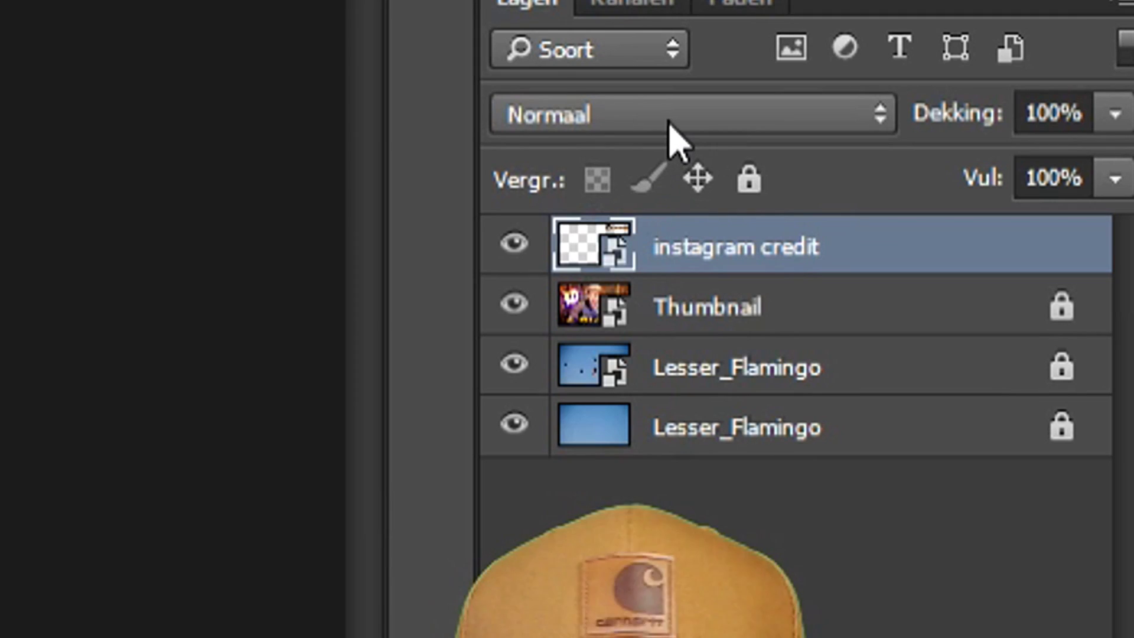
click(1010, 296)
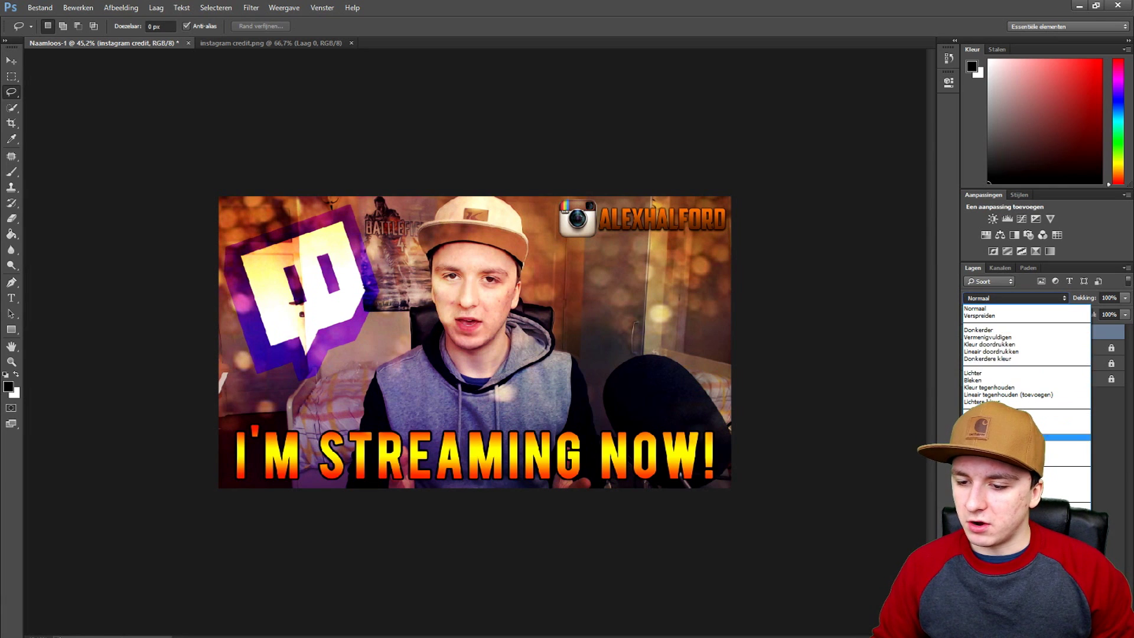
key(Escape)
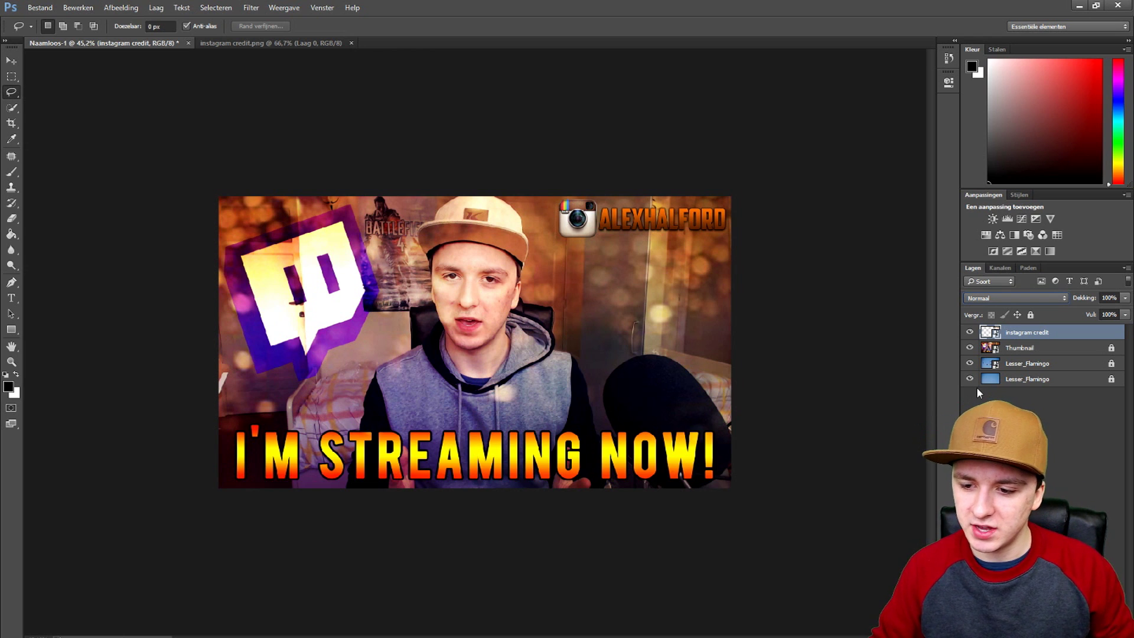
Select instagram credit through bottom Lesser_Flamingo and start renaming the bottom Lesser_Flamingo layer.
click(1018, 346)
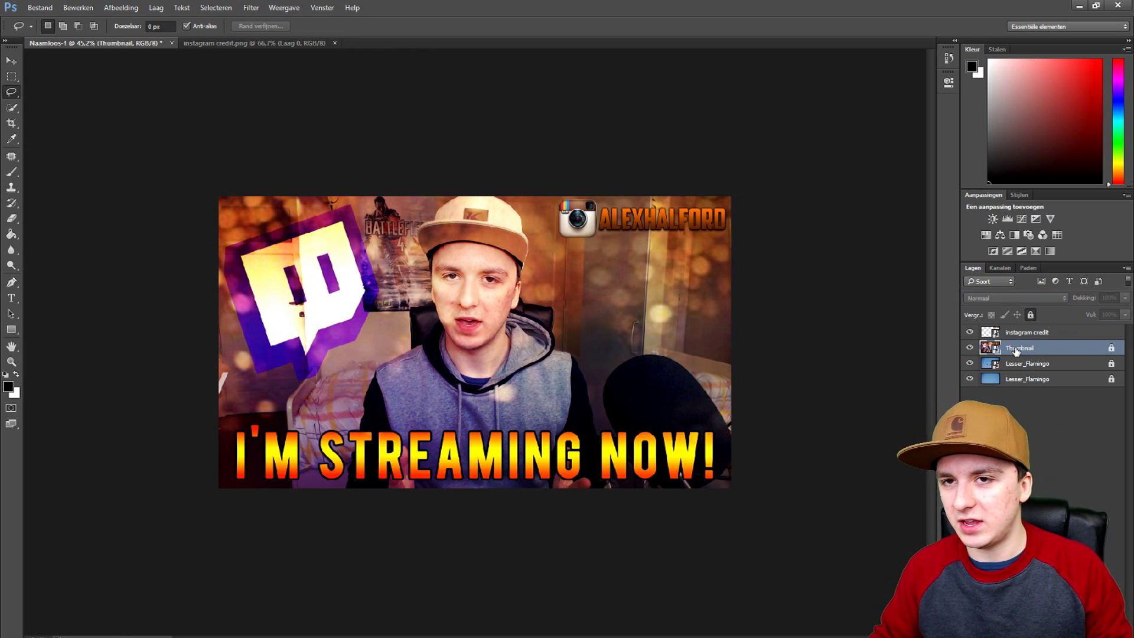
click(1022, 332)
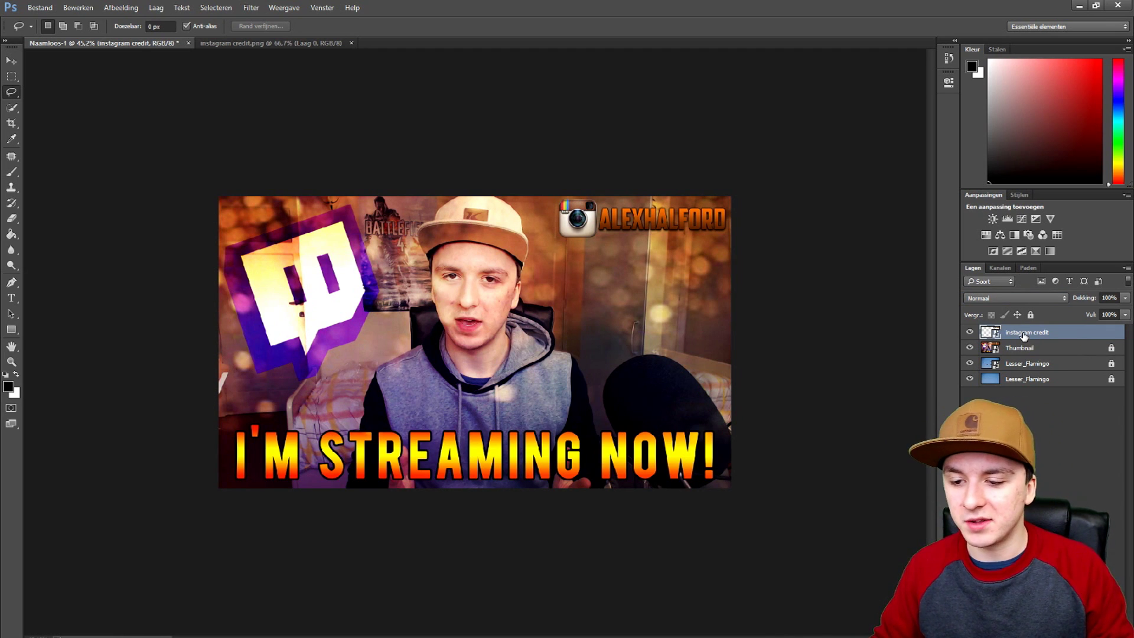
ctrl+click(1027, 378)
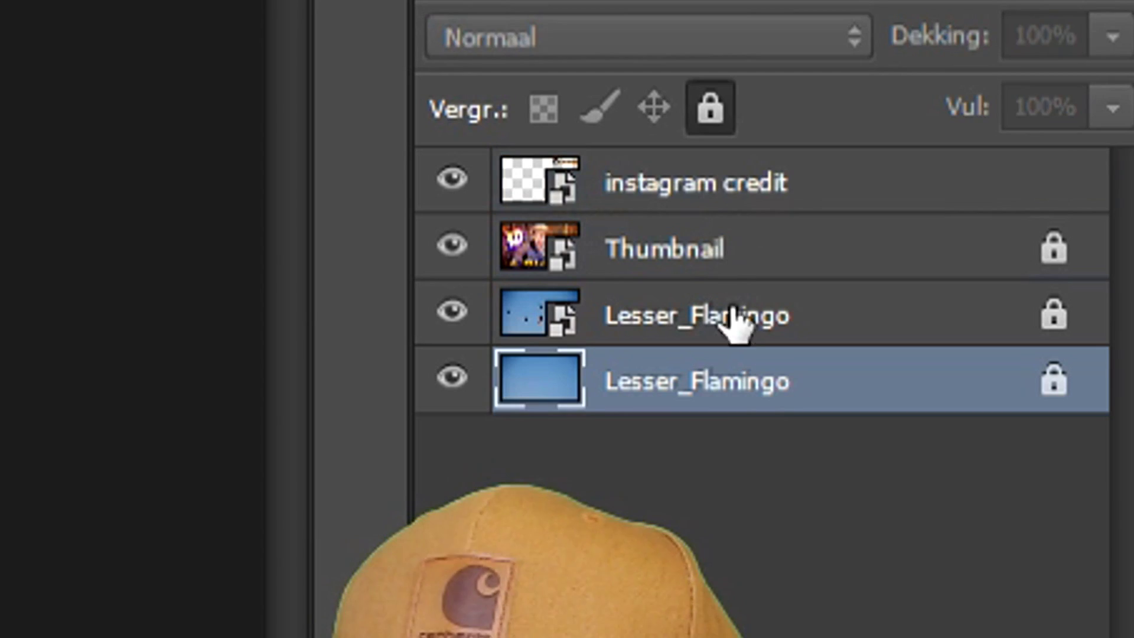
double_click(1033, 380)
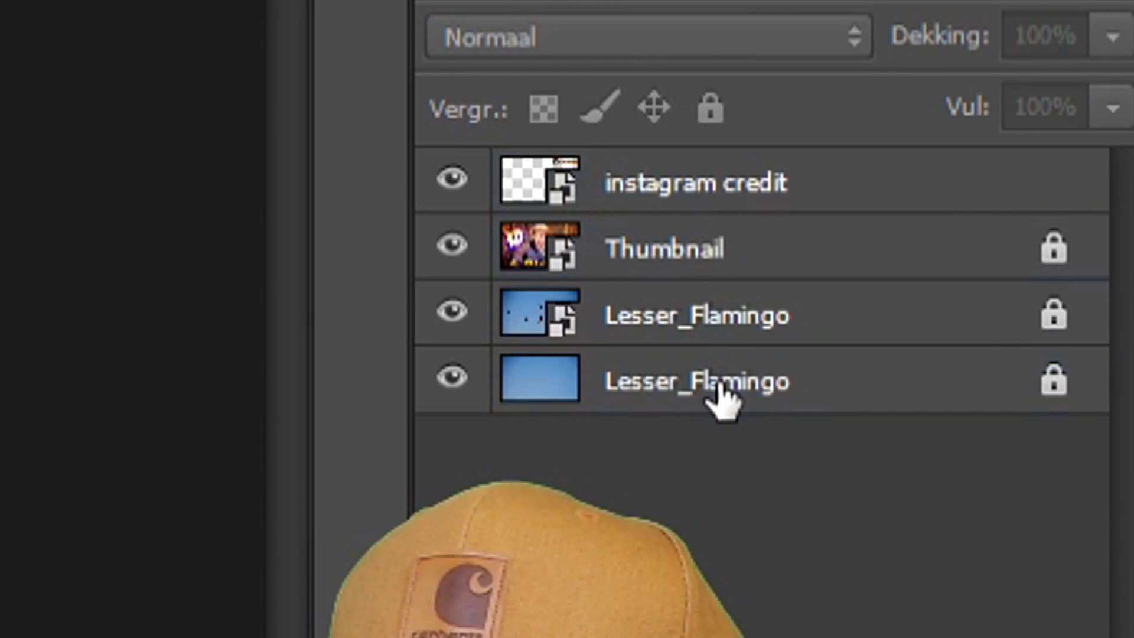